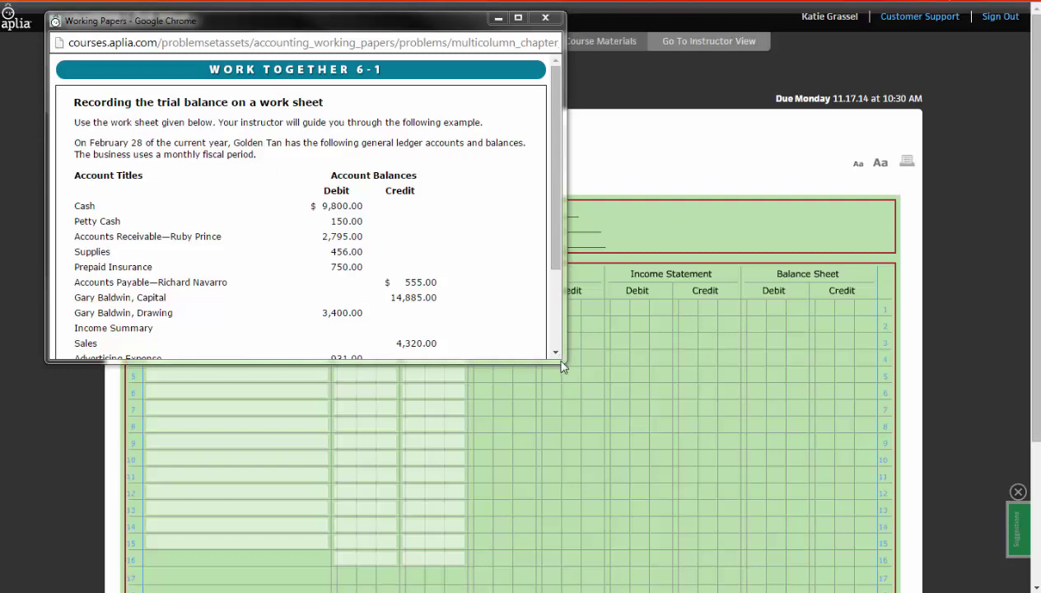
Enlarge the Work Together 6-1 instructions window, review the account balances and task, and minimize the window.
drag(562, 365, 569, 443)
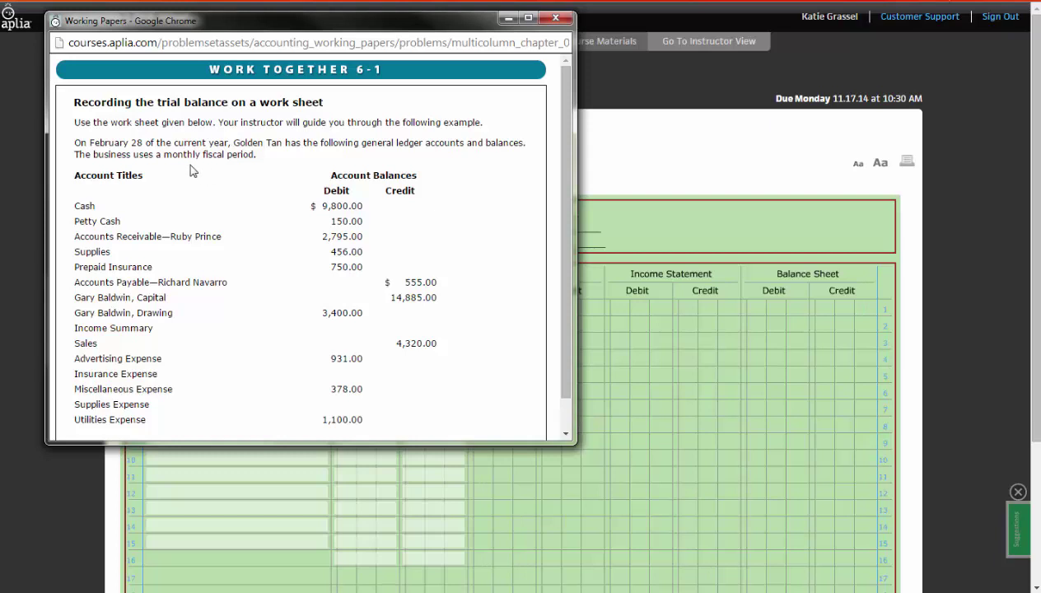
scroll(557, 152, down, 1)
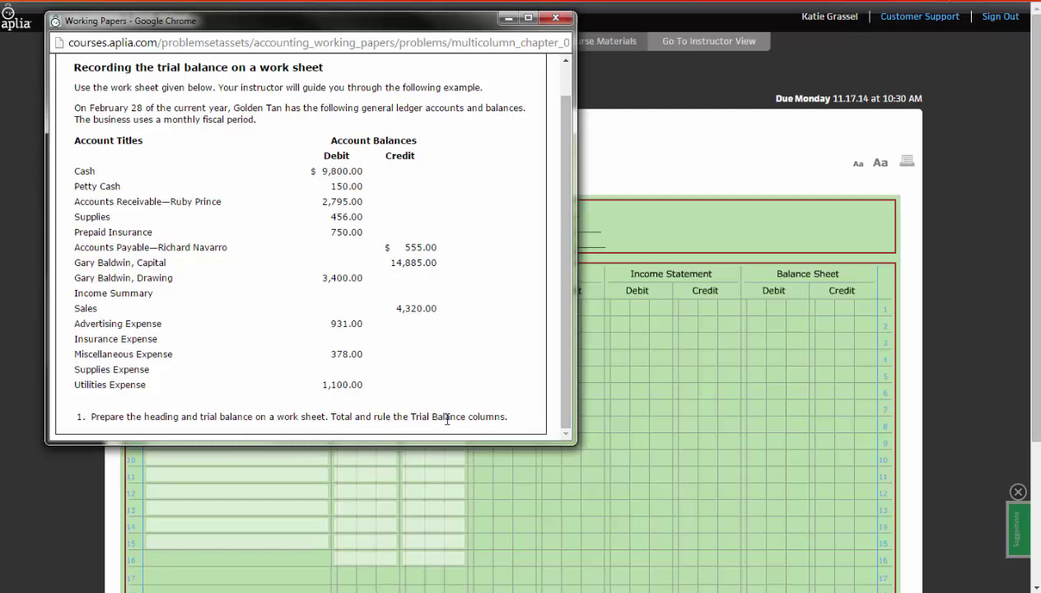
click(506, 17)
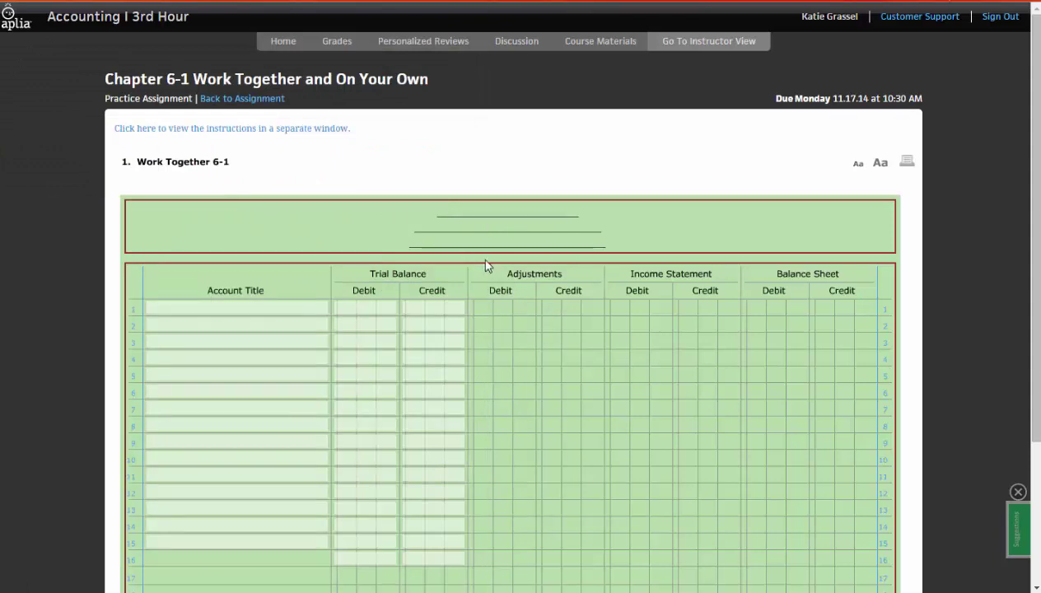
Fill in the three-line work sheet heading with Golden Tan, Work Sheet, and For Month Ended February 28, 20--.
click(479, 216)
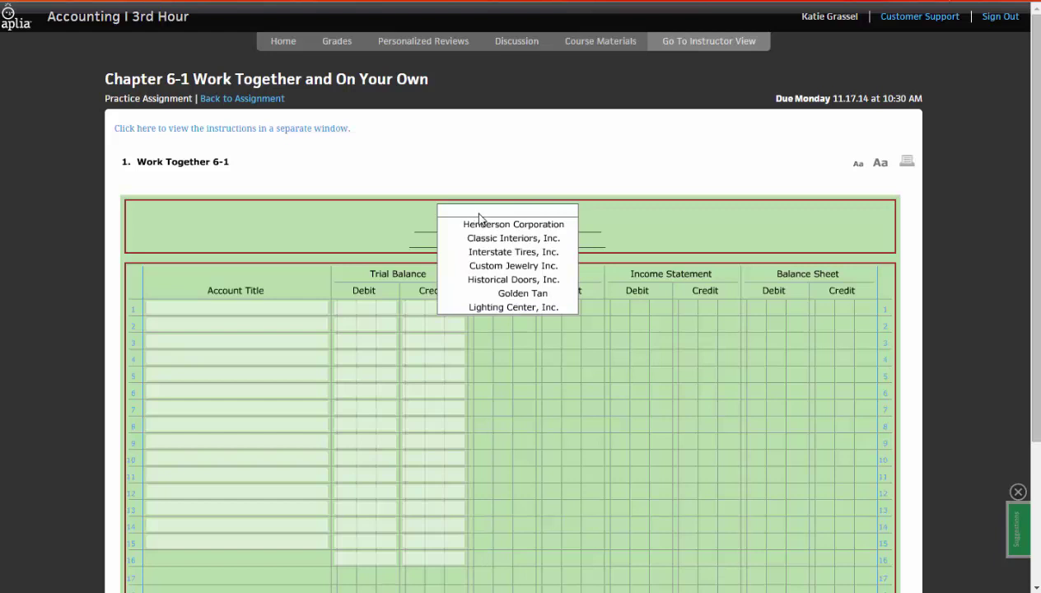
click(523, 294)
click(524, 233)
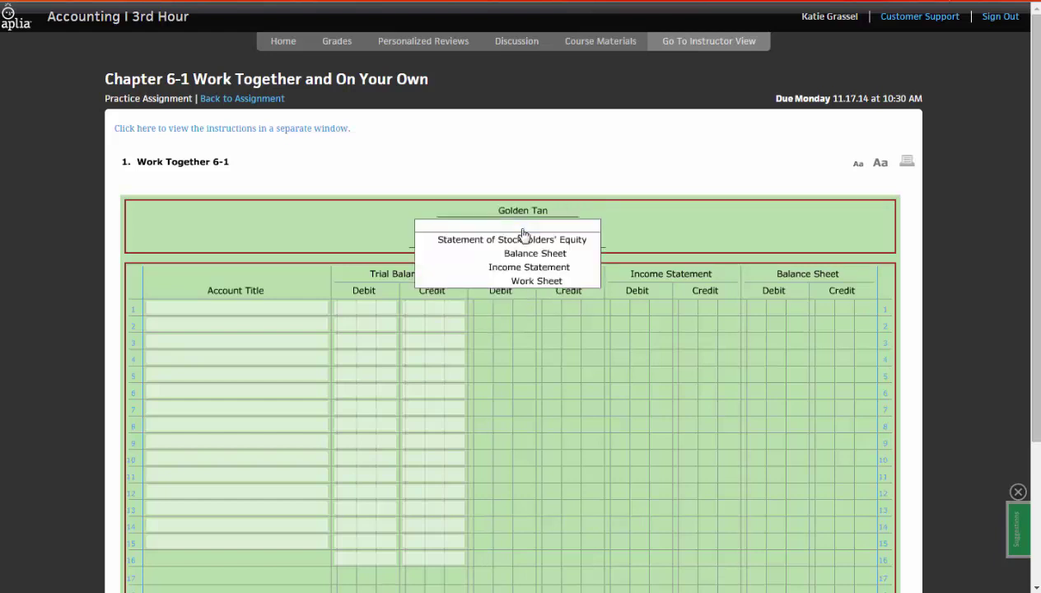
click(534, 282)
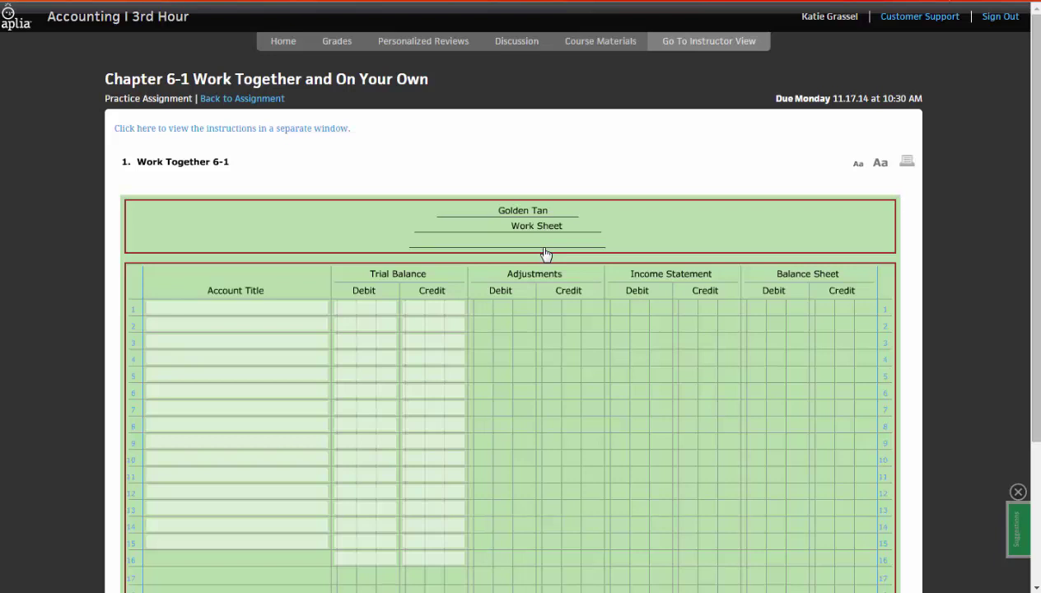
click(533, 241)
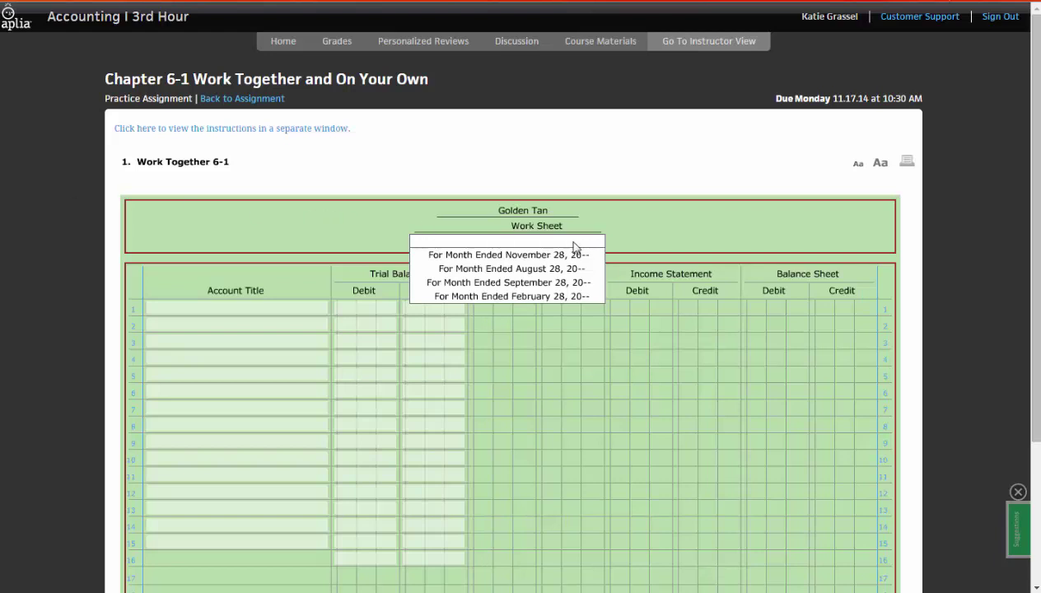
click(547, 297)
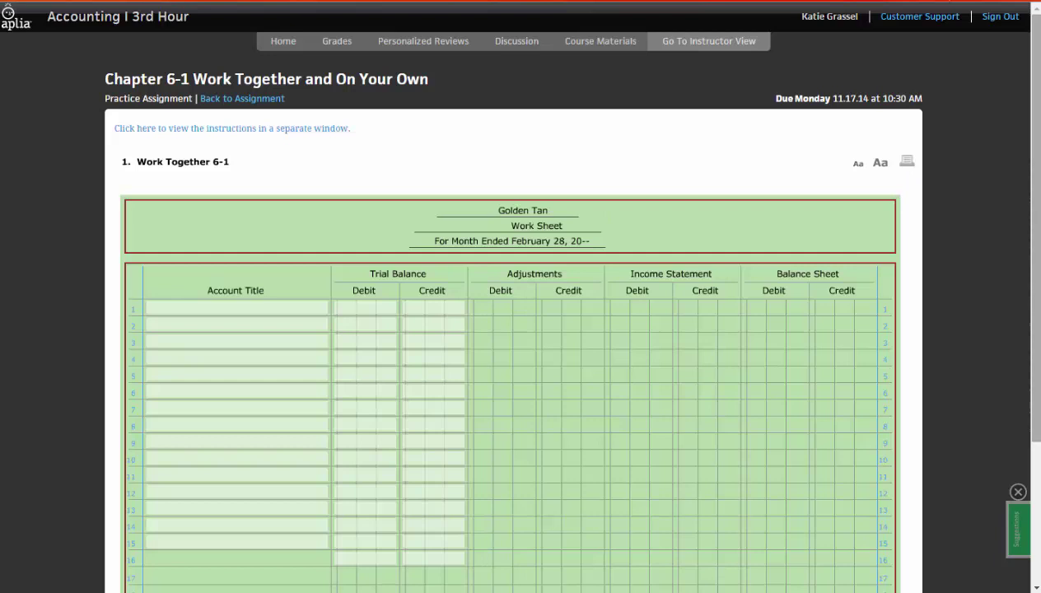
Enter Cash as the account on line 1 with a Trial Balance debit of 9,800.00.
scroll(17, 289, down, 1)
scroll(541, 248, down, 1)
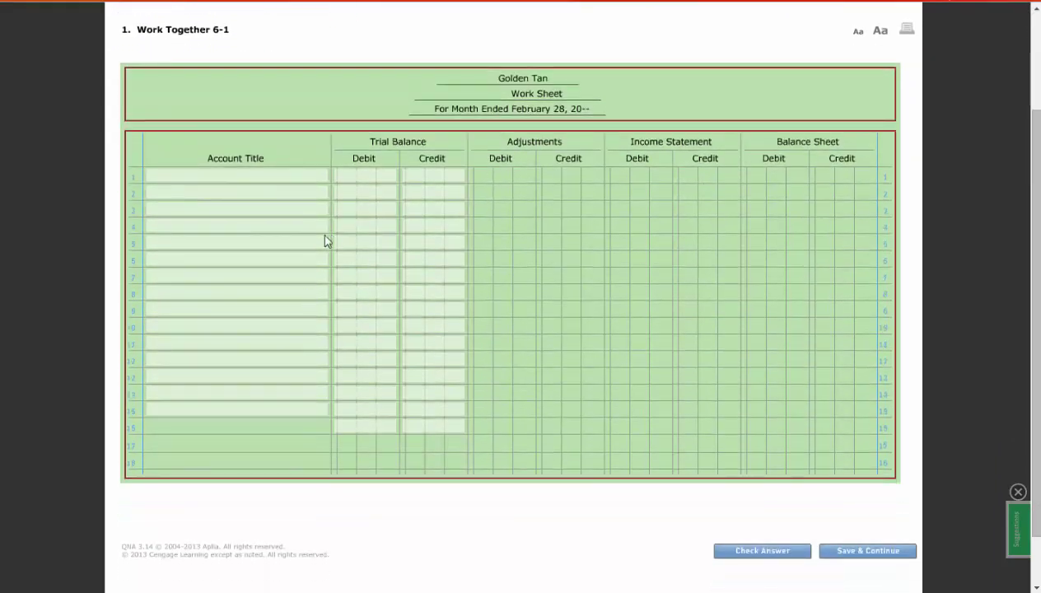
click(187, 181)
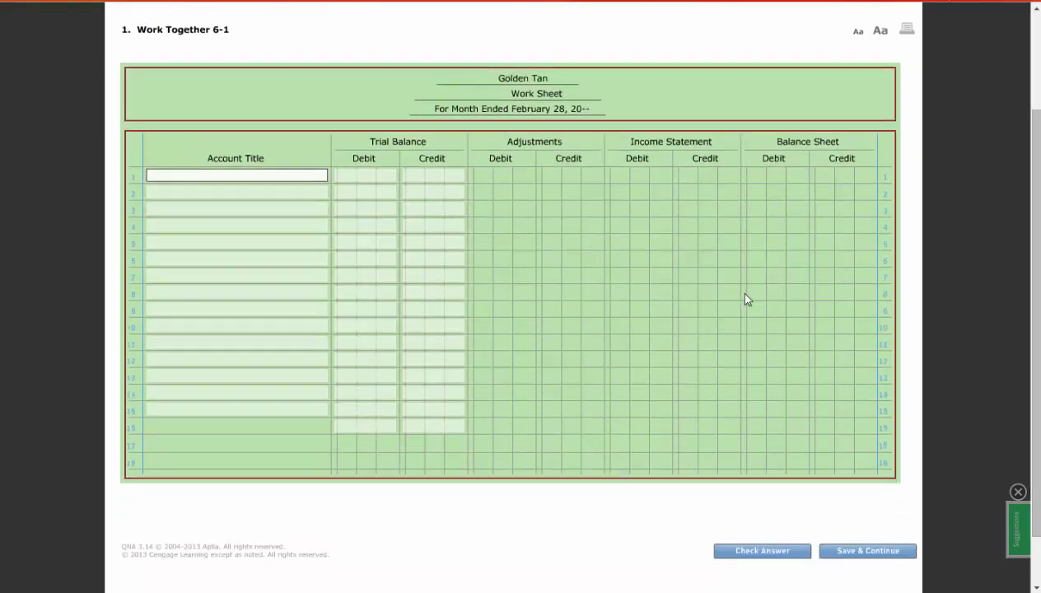
text(cash)
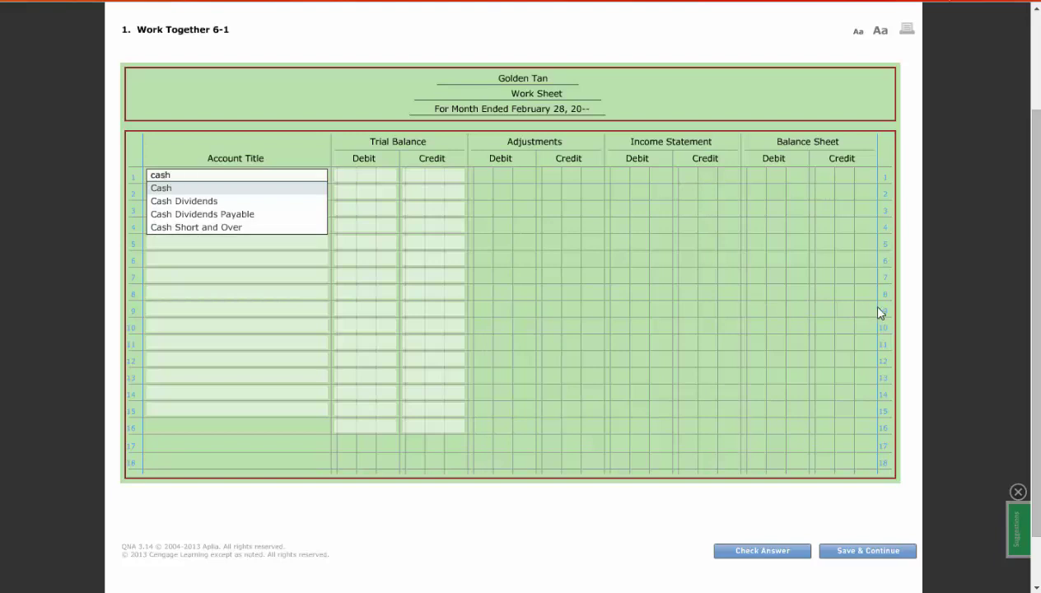
key(Tab)
text(9 80)
text(0)
key(Tab)
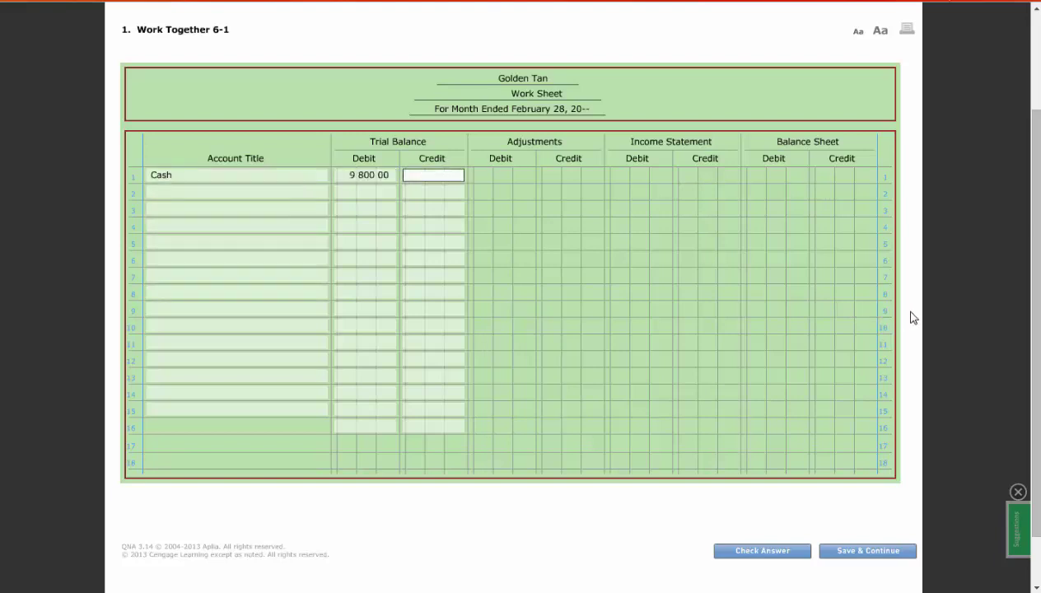
key(Tab)
Enter Petty Cash on line 2 with a Trial Balance debit of 150.00.
text(Pet)
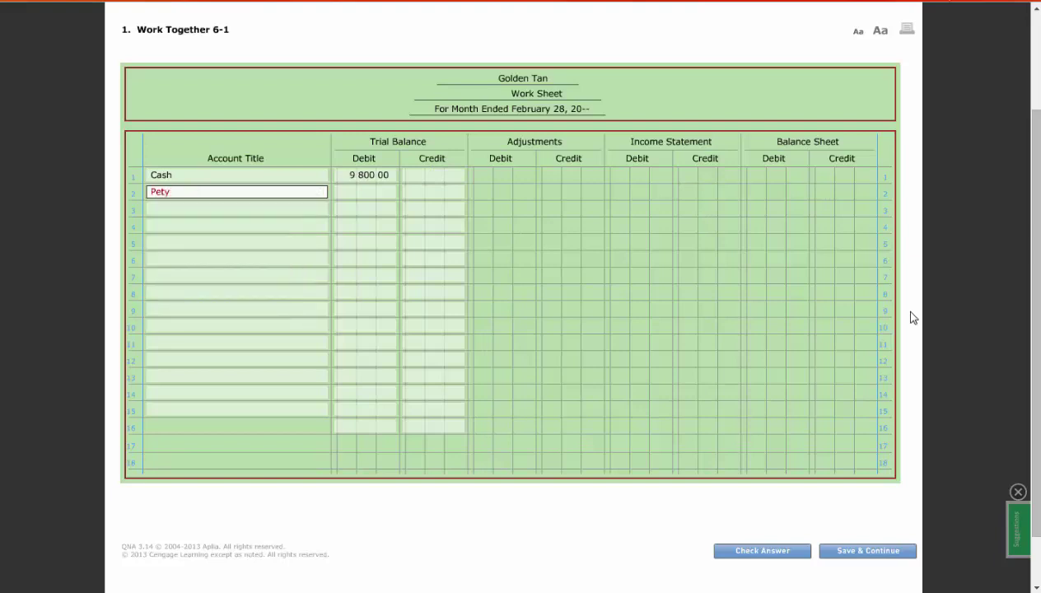
text(t)
key(Tab)
text(150)
key(Tab)
key(Tab)
Enter the customer's abbreviated accounts receivable title (Accts. Rec.) on line 3 with a Trial Balance debit of 2,795.00.
text(Accou)
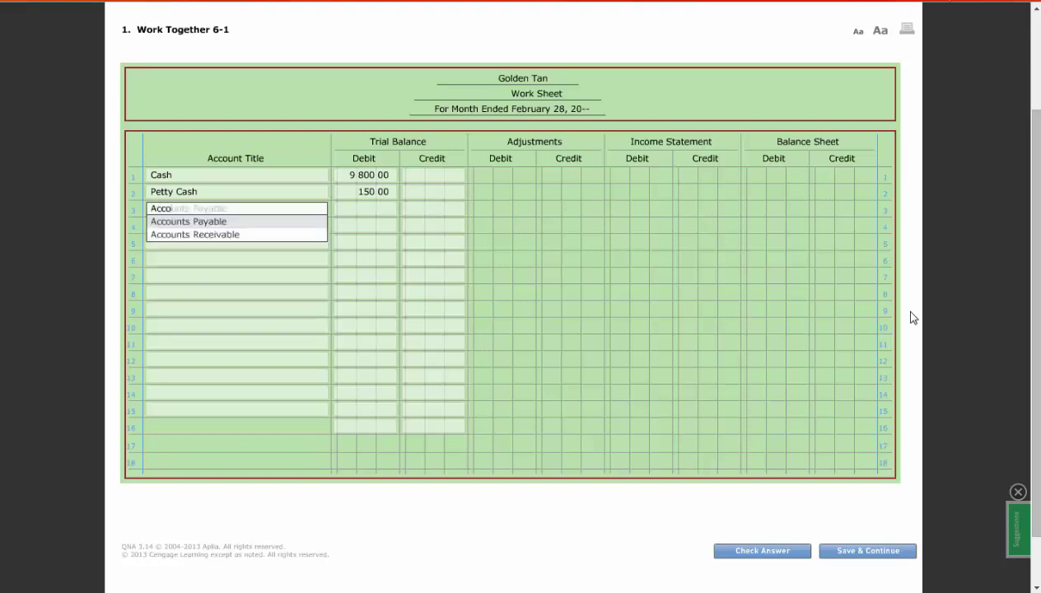
key(BackSpace)
key(BackSpace)
text(ts)
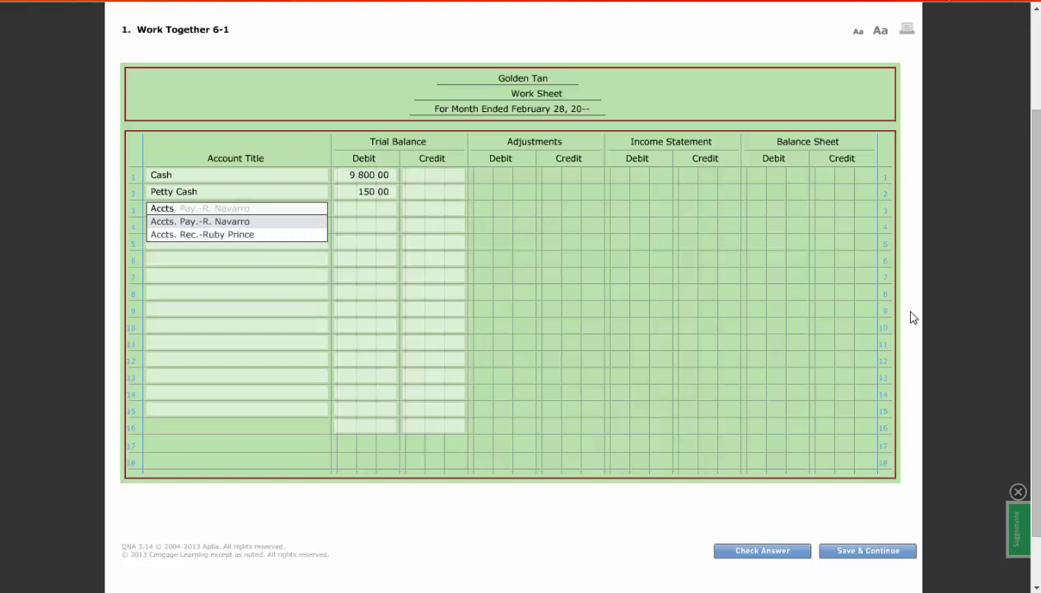
key(Down)
key(Tab)
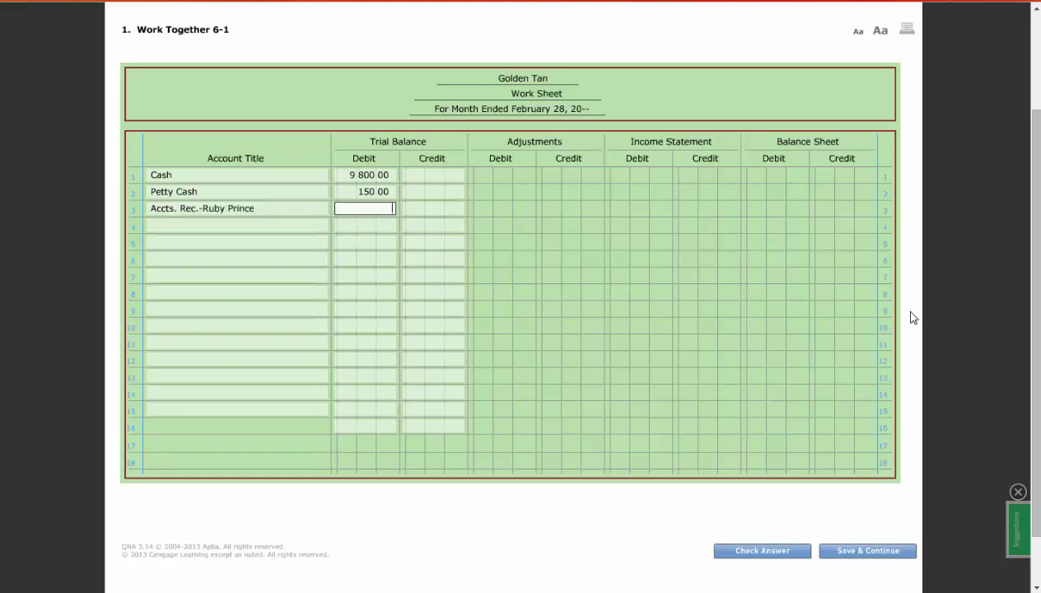
text(2795)
key(Tab)
key(Tab)
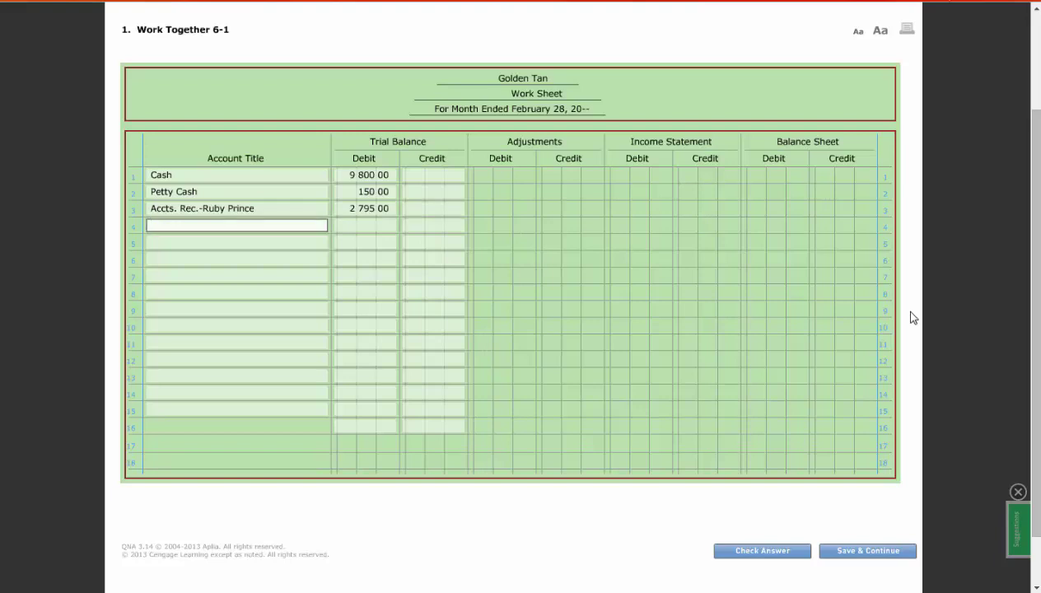
Enter Supplies on line 4 with a Trial Balance debit of 456.00.
text(supp)
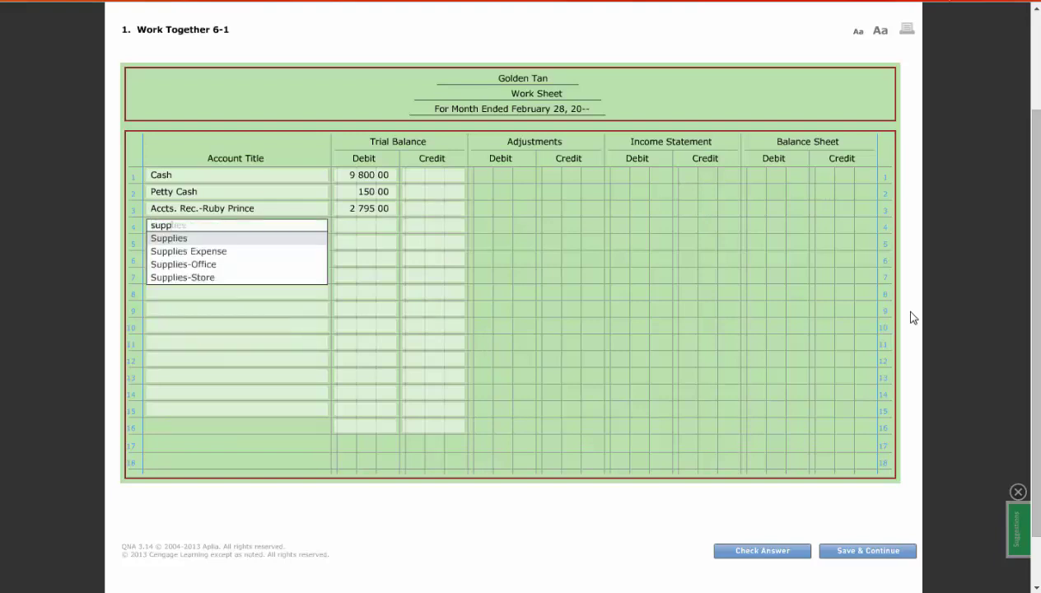
key(Tab)
text(456)
key(Tab)
key(Tab)
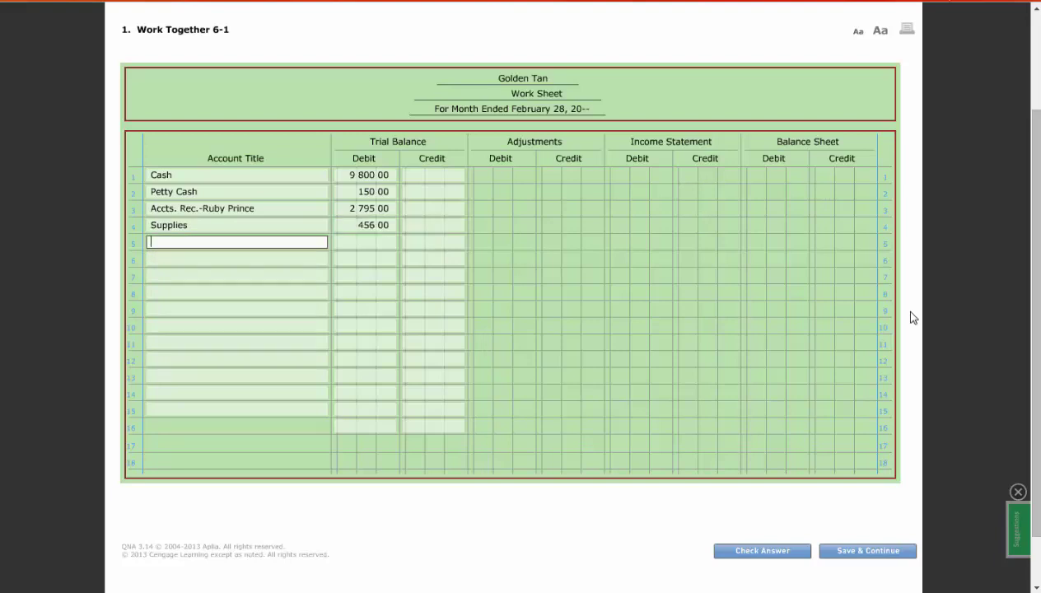
Enter Prepaid Insurance on line 5 with a Trial Balance debit of 750.00.
text(Pre)
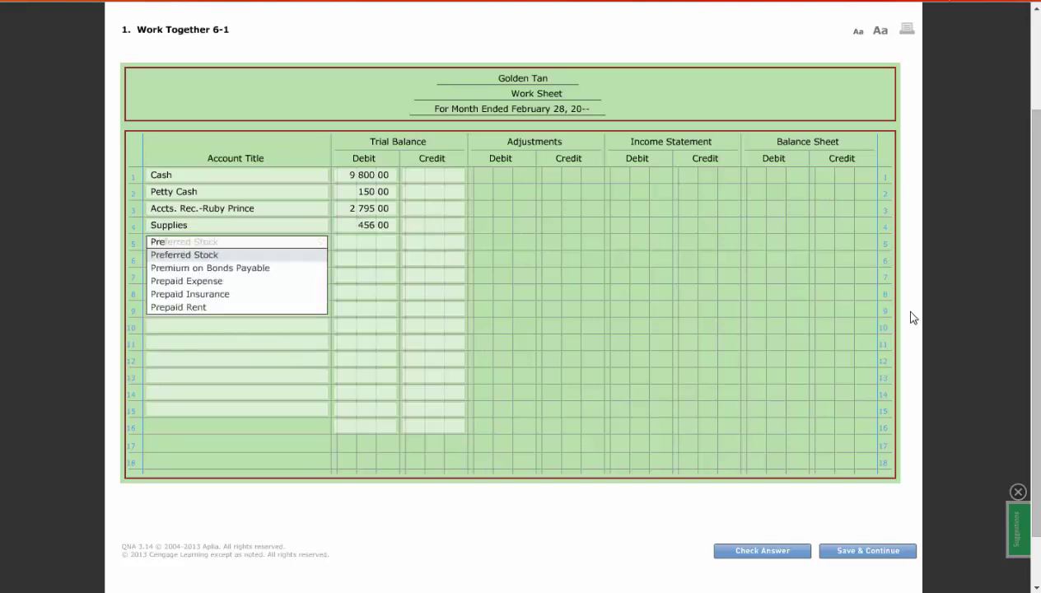
key(Down)
key(Down)
key(Down)
key(Tab)
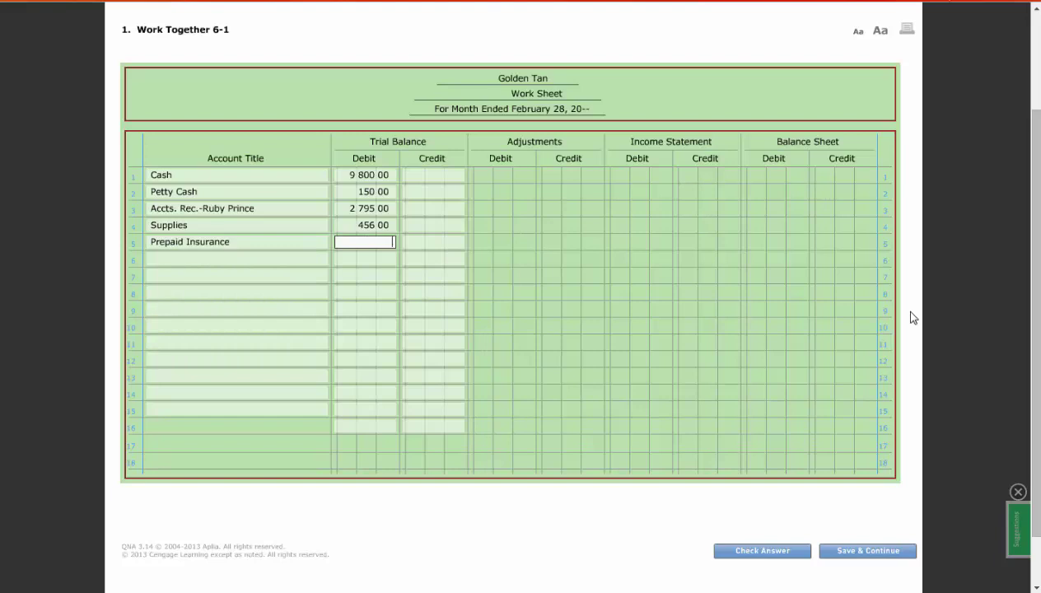
text(750)
key(Tab)
key(Tab)
Enter the vendor's abbreviated accounts payable title (Accts. Pay.) on line 6 with a Trial Balance credit of 555.00.
text(Acc)
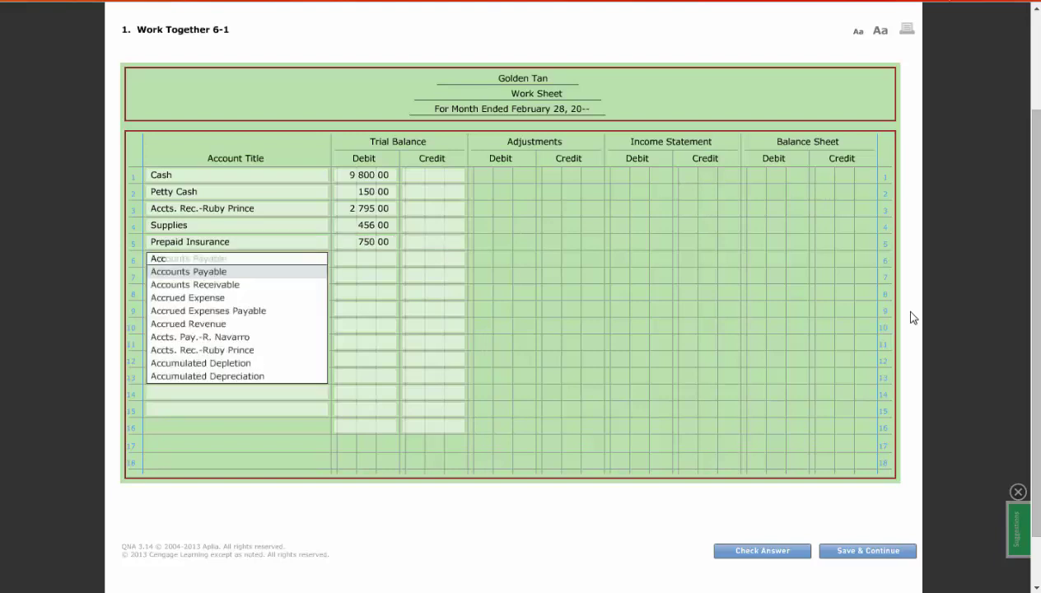
key(Down)
key(Down)
key(Down)
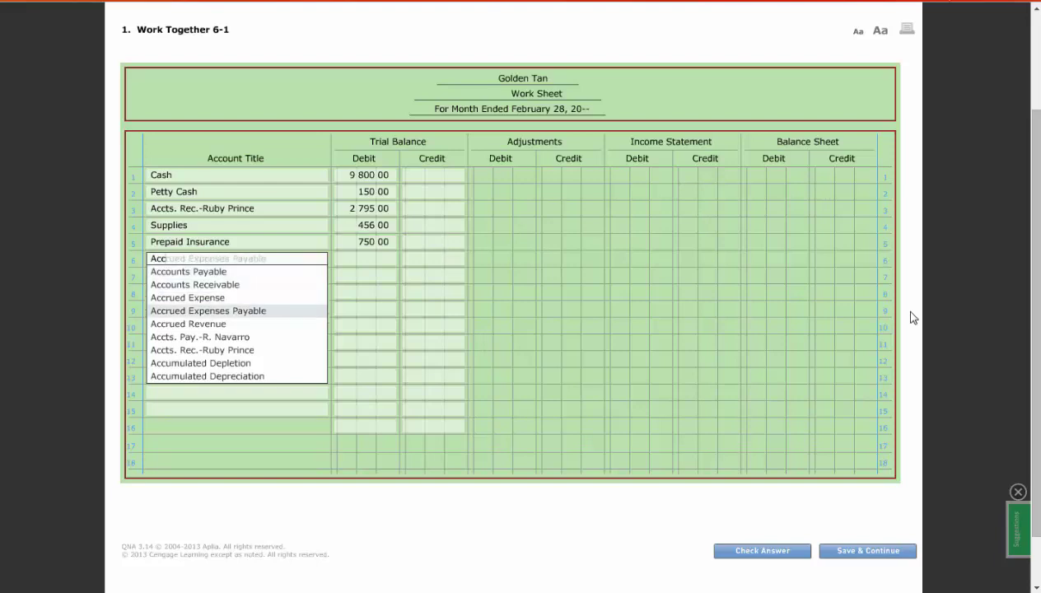
key(Down)
key(Down)
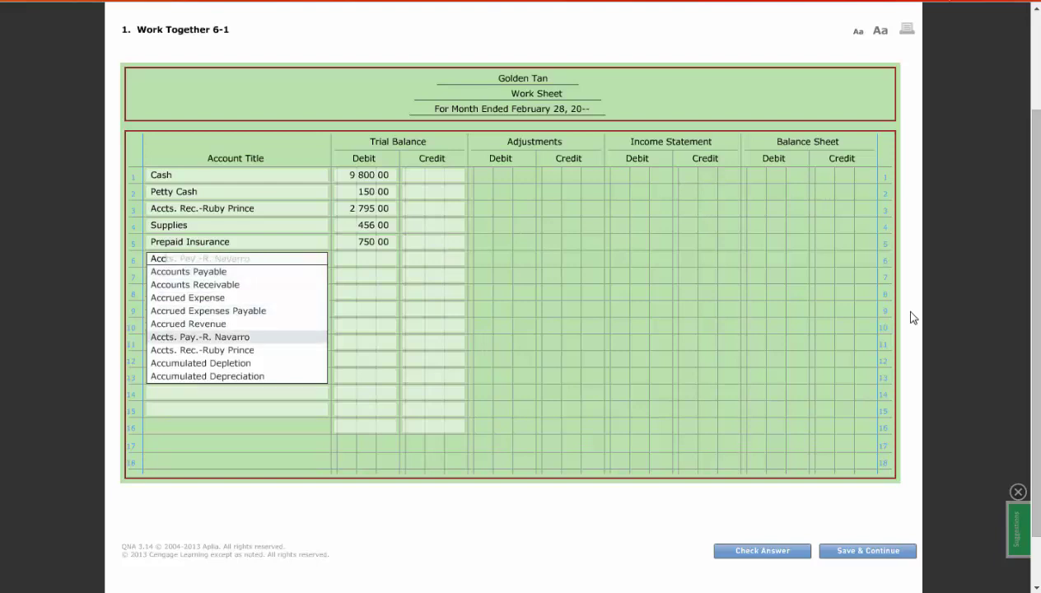
key(Tab)
key(Tab)
text(555)
key(Tab)
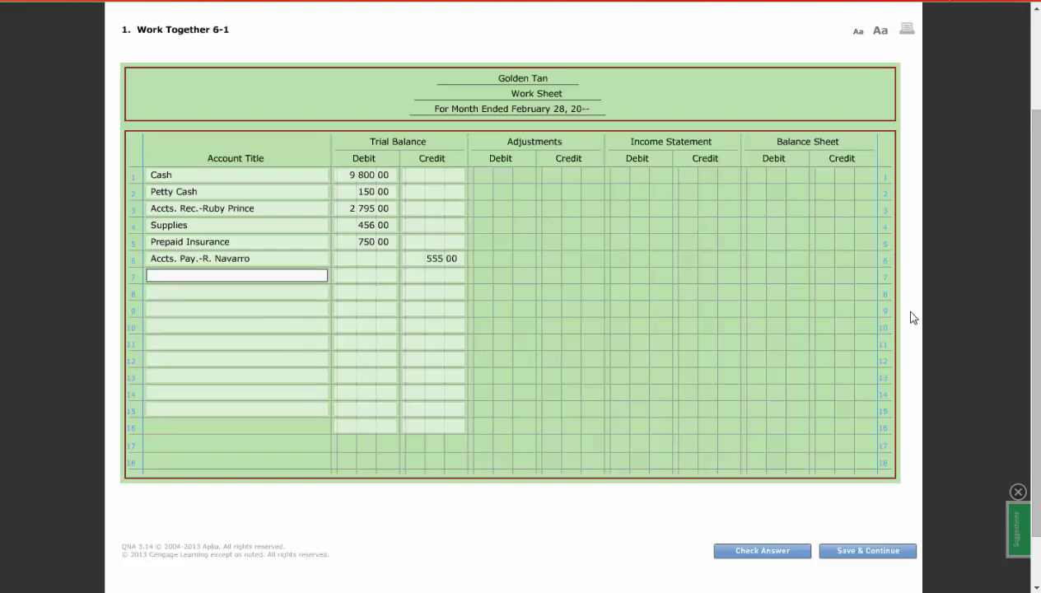
Enter the owner's Capital account on line 7 with a Trial Balance credit of 14,885.00.
text(Gar)
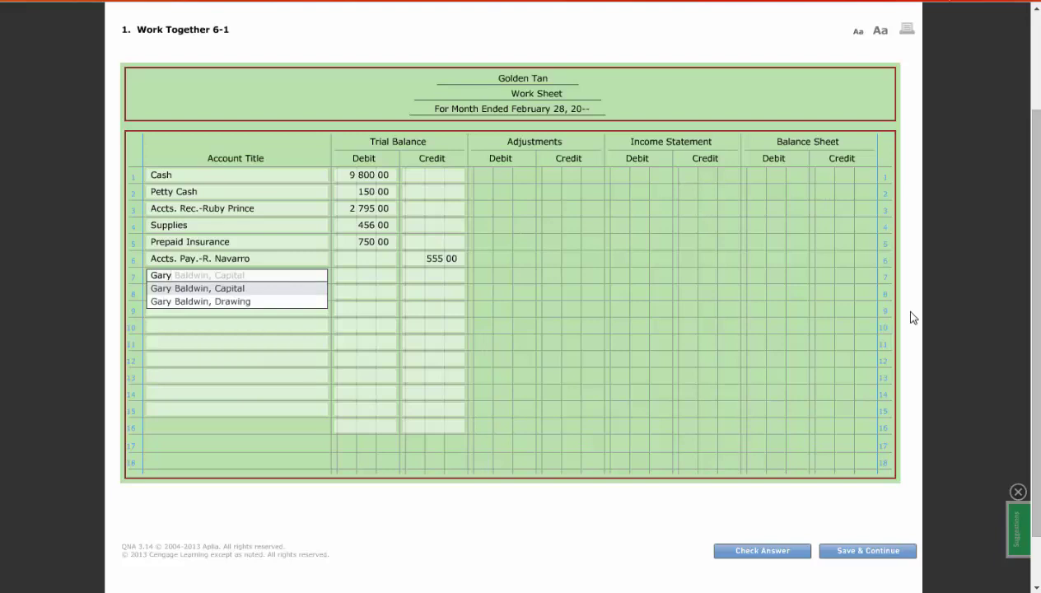
text(y)
key(Tab)
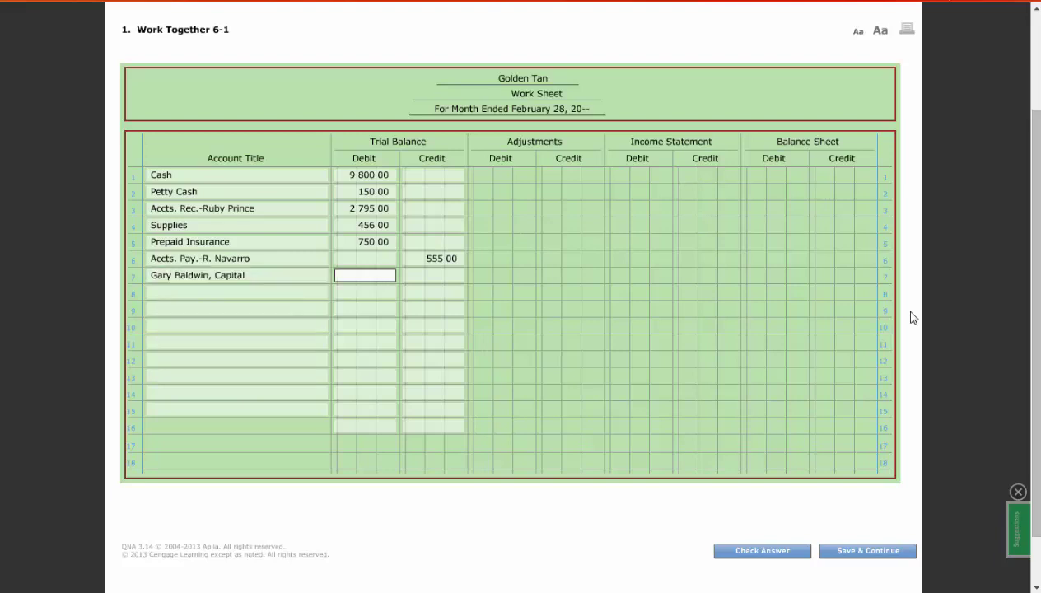
key(Tab)
text(14885)
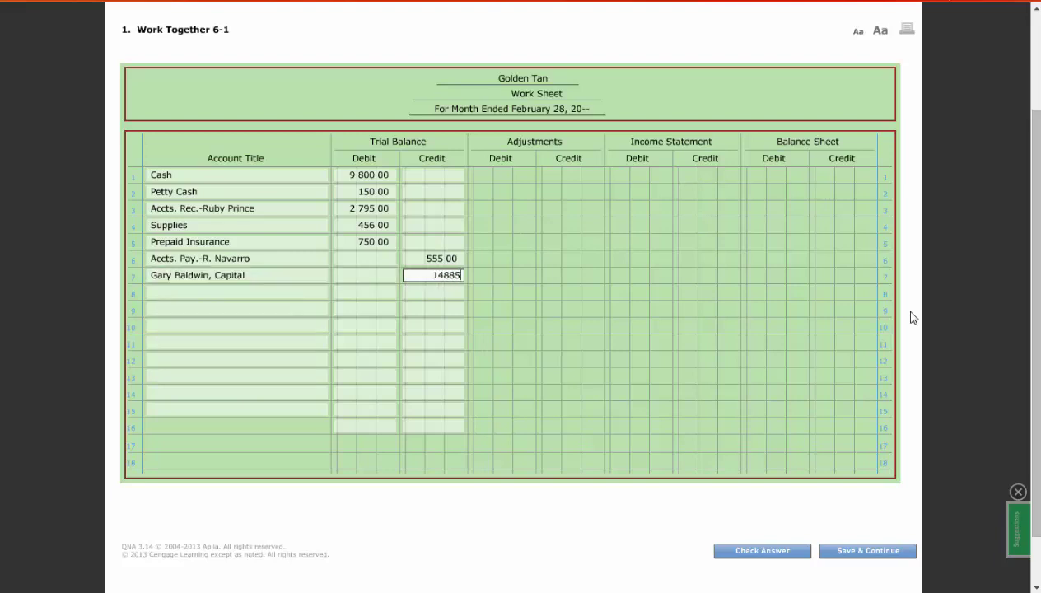
key(Tab)
Enter the owner's Drawing account on line 8 with a Trial Balance debit of 3,400.00.
text(gar)
key(Down)
key(Tab)
text(3400)
key(Tab)
key(Tab)
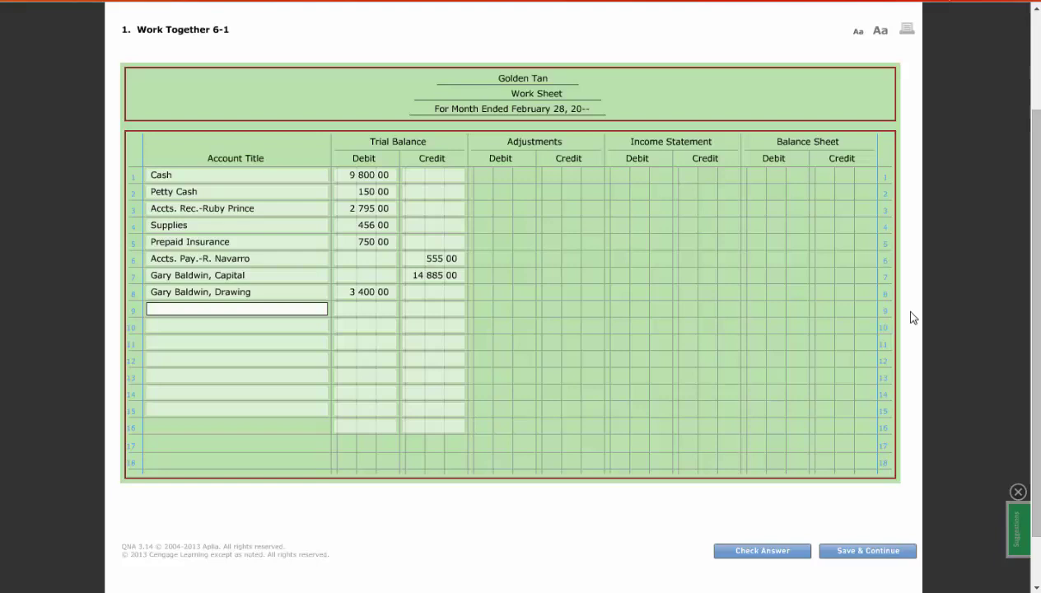
Enter Income Summary on line 9, leaving its Trial Balance debit and credit blank.
text(Inc)
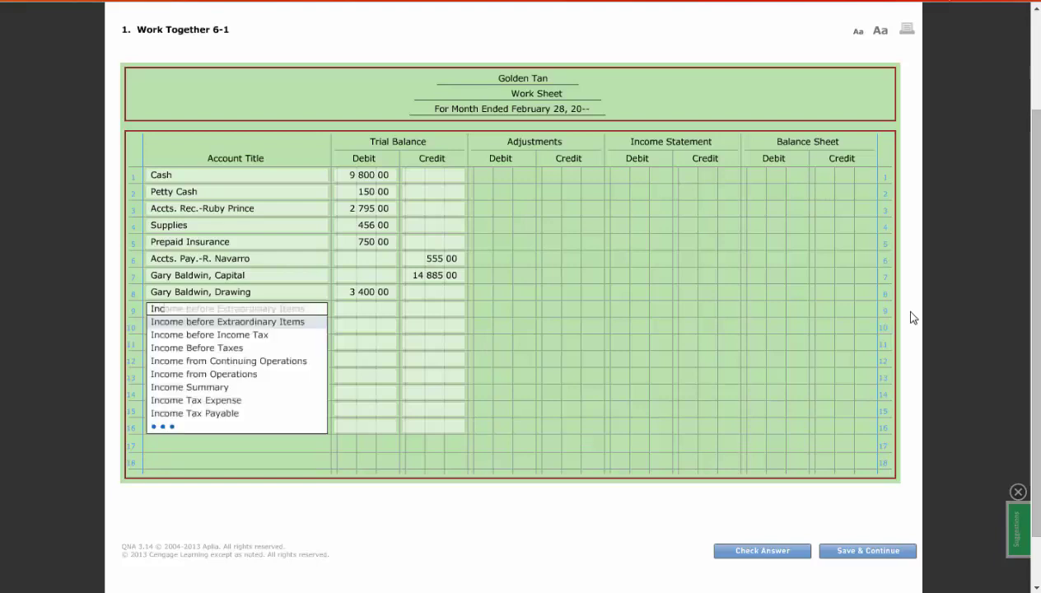
text(ome Summary)
key(Tab)
key(Tab)
key(Tab)
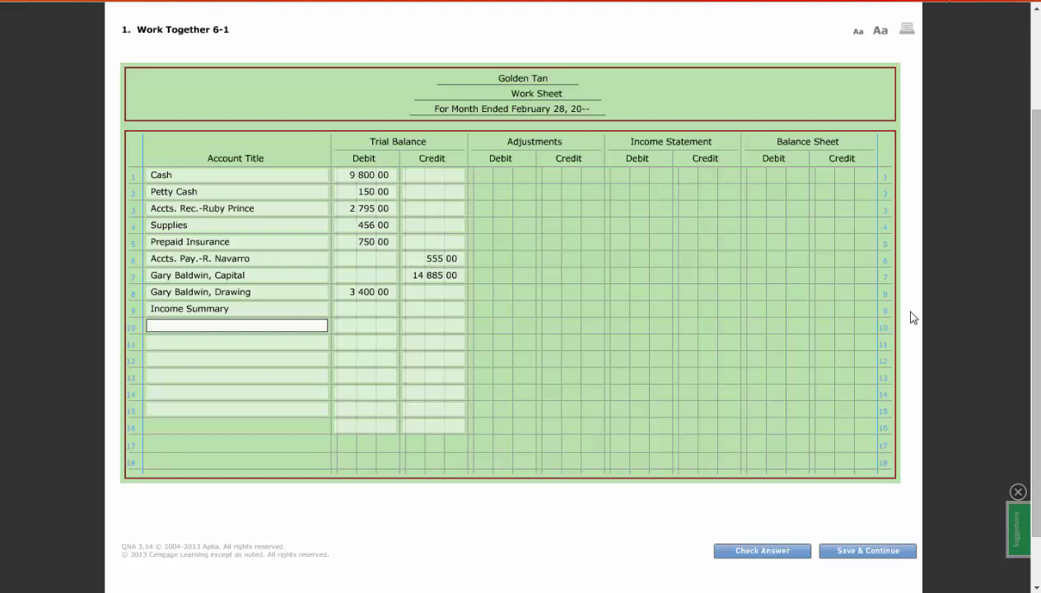
Enter Sales on line 10 with a Trial Balance credit of 4,320.00.
text(Sales)
key(Tab)
key(Tab)
text(4 320)
key(Tab)
key(Tab)
click(913, 317)
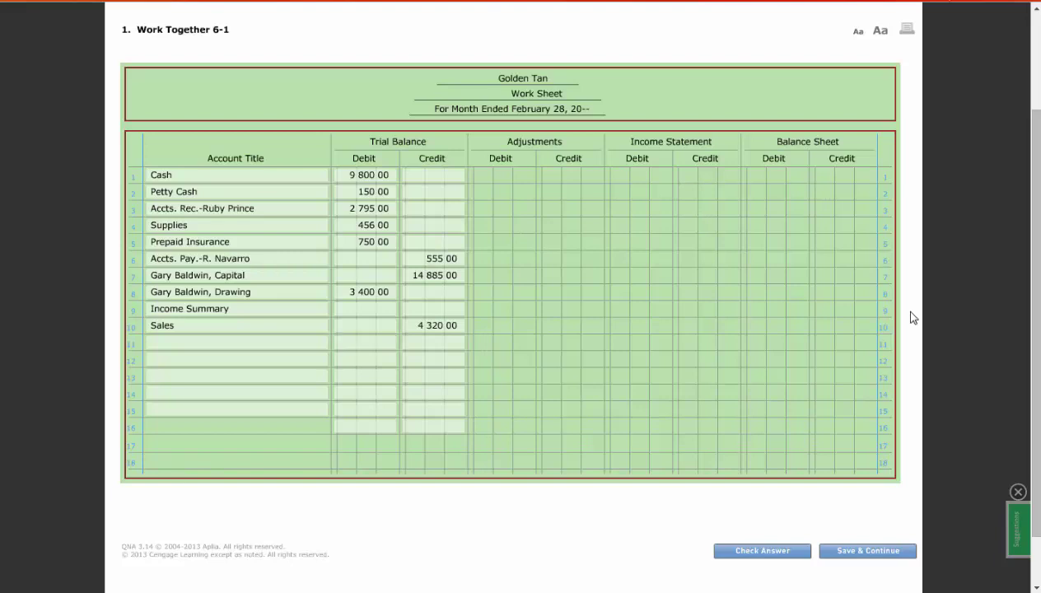
Enter Advertising Expense on line 11 with a Trial Balance debit of 931.00.
click(282, 347)
text(ad)
key(Down)
key(Down)
key(Tab)
text(3)
key(BackSpace)
text(931)
key(Return)
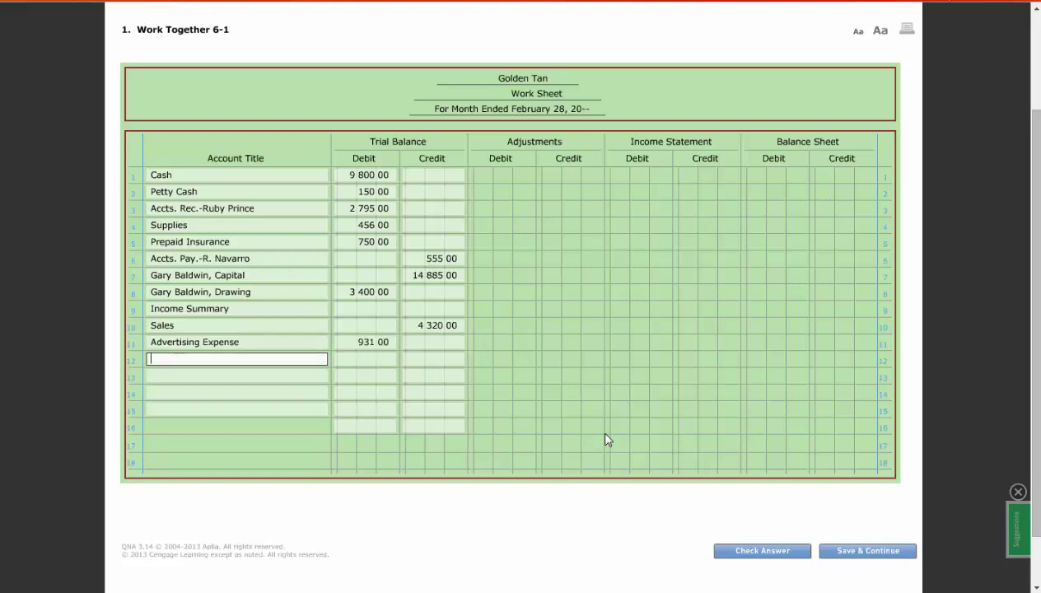
Enter Insurance Expense on line 12, leaving its Trial Balance debit and credit blank.
text(Ins)
key(Tab)
key(Tab)
key(Tab)
Enter Miscellaneous Expense on line 13 with a Trial Balance debit of 378.
text(Mis)
key(Down)
key(Down)
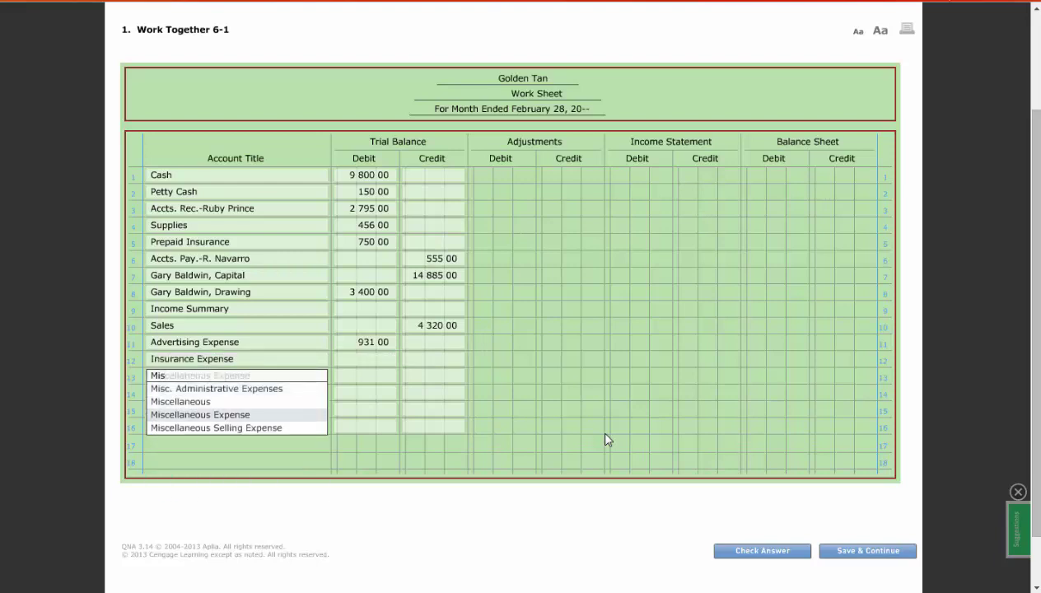
key(Tab)
text(378)
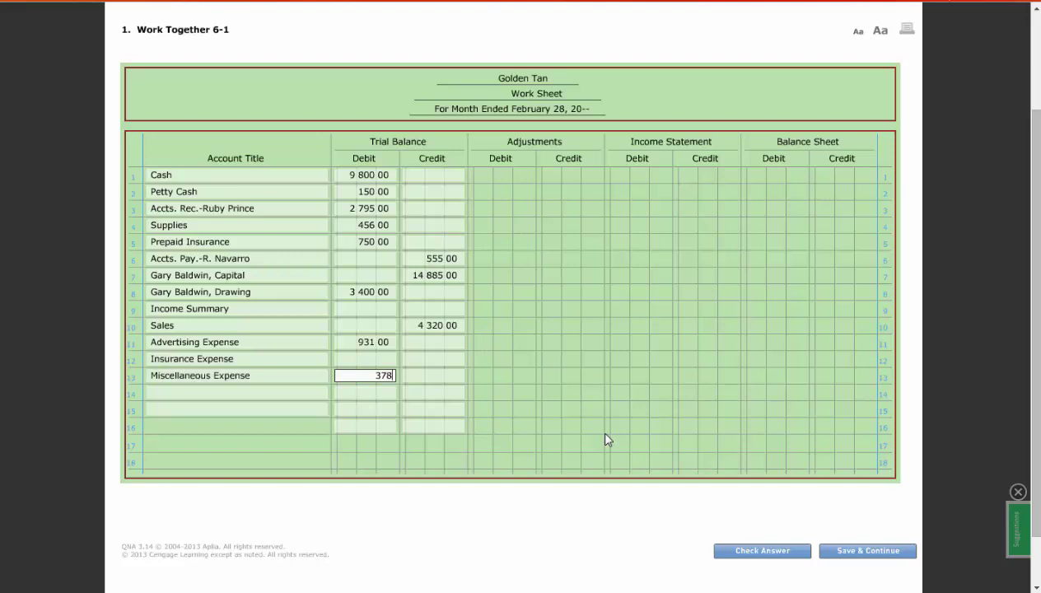
Enter Supplies Expense as the account title on line 14, leaving its Trial Balance debit and credit blank.
key(Tab)
key(Tab)
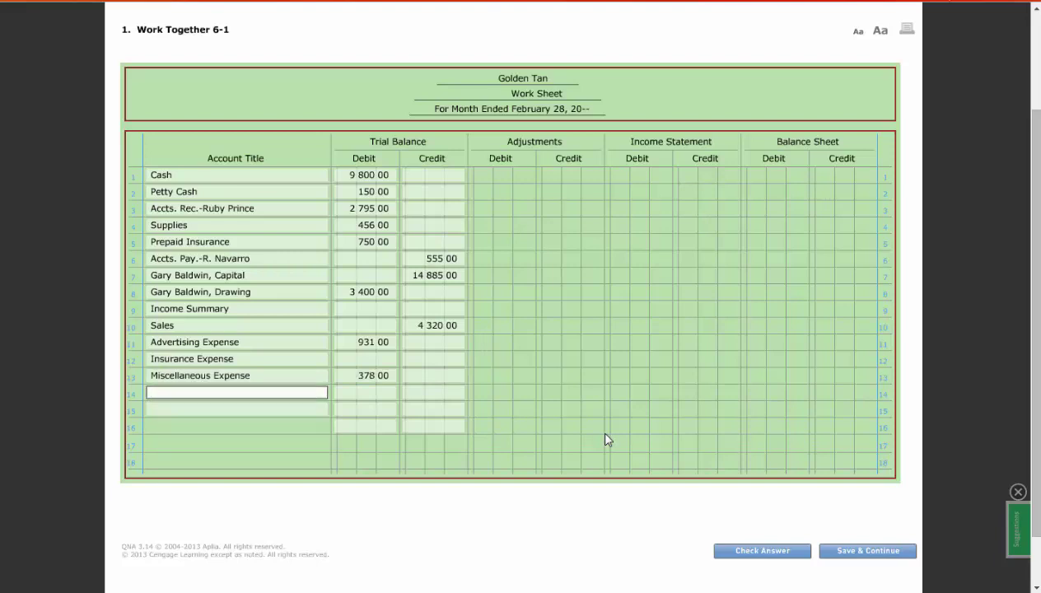
text(Sup)
key(Down)
key(Tab)
key(Tab)
key(Tab)
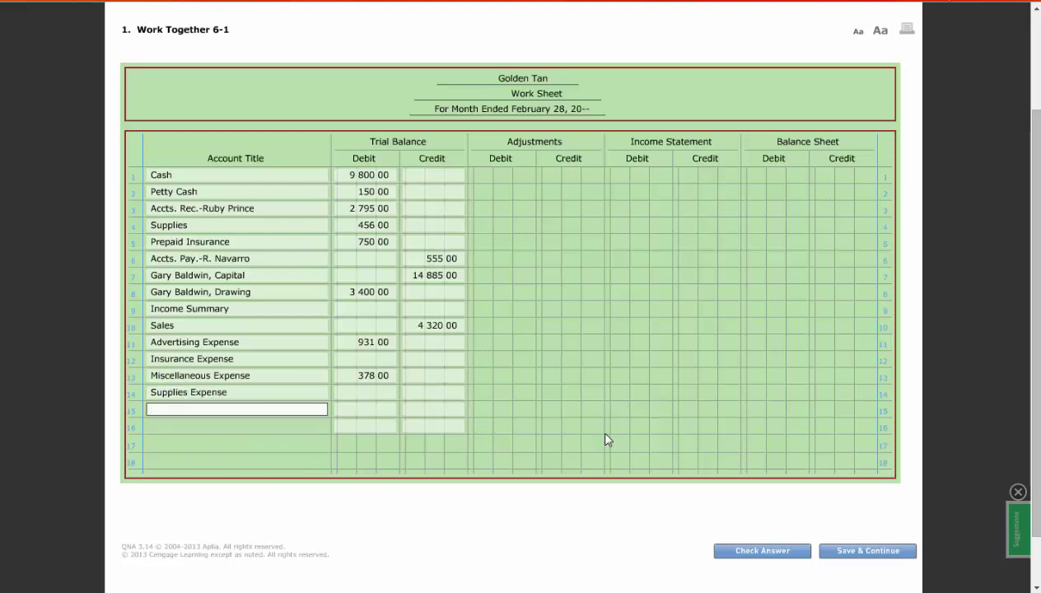
Enter Utilities Expense on line 15 with a Trial Balance debit of 1,100.00.
text(Ut)
key(Tab)
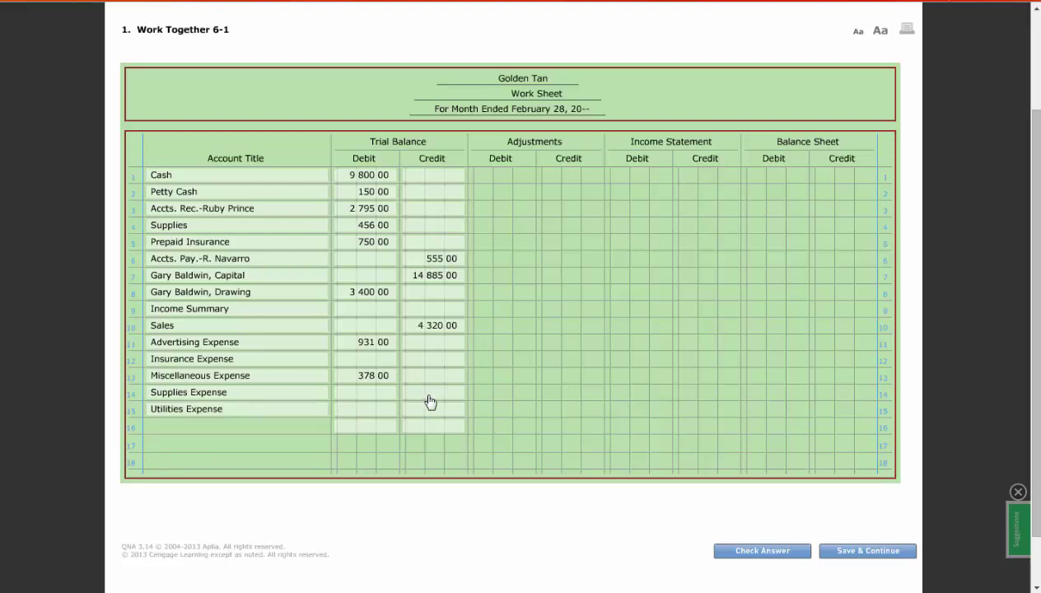
click(358, 409)
text(1100)
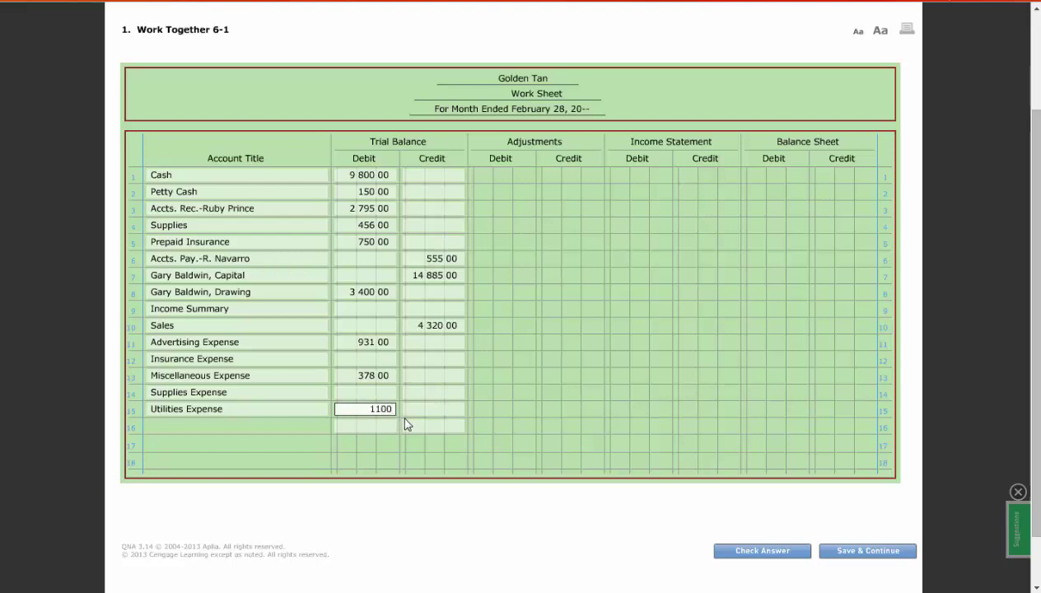
key(Tab)
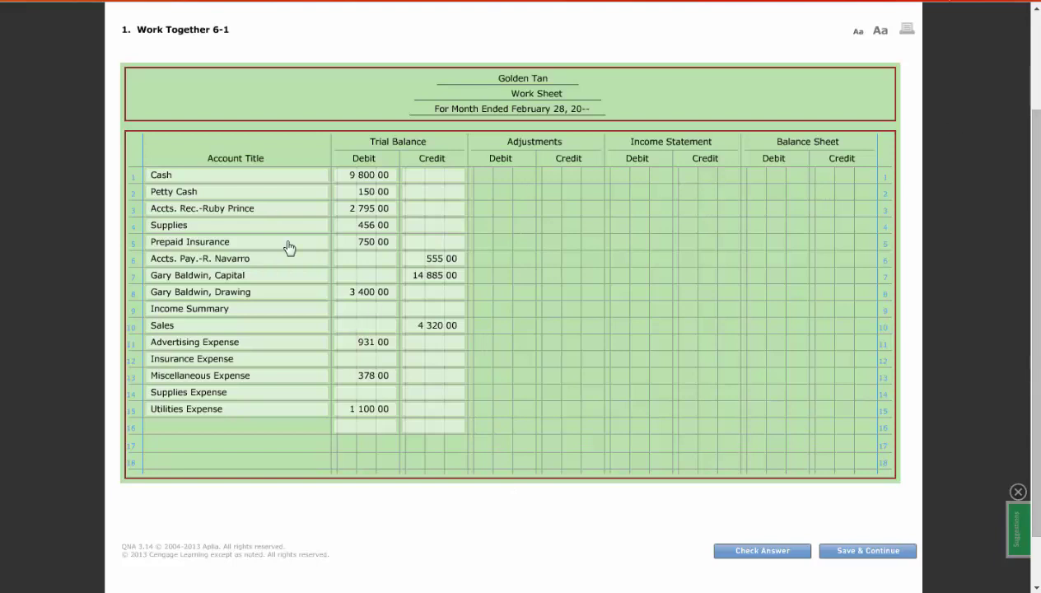
Enter 19,760.00 as both the debit and credit column totals of the Trial Balance on line 16.
click(373, 428)
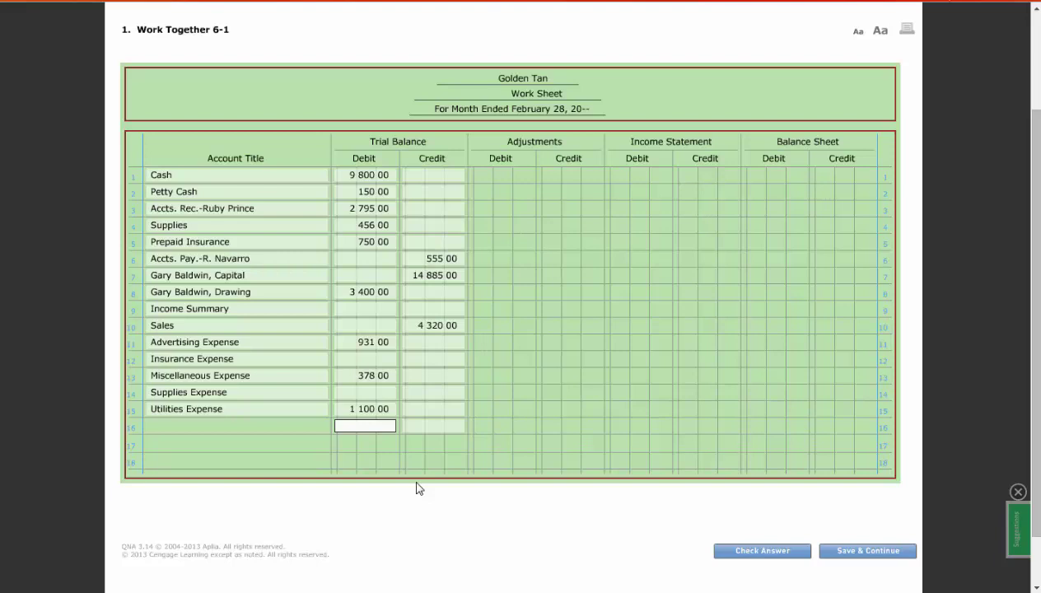
text(9 760)
key(Tab)
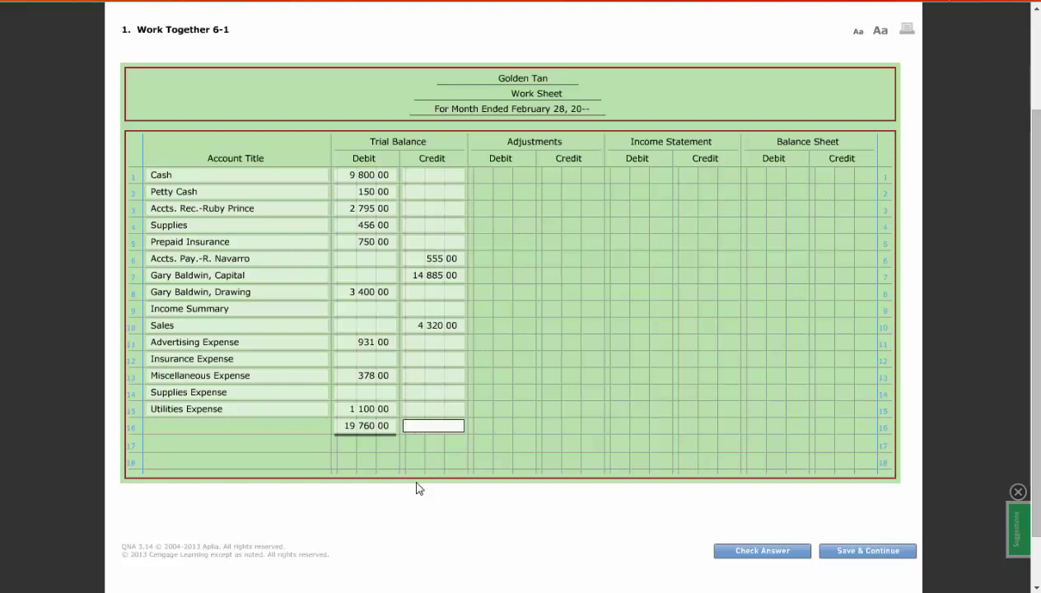
text(197660)
key(BackSpace)
key(BackSpace)
text(0)
click(424, 499)
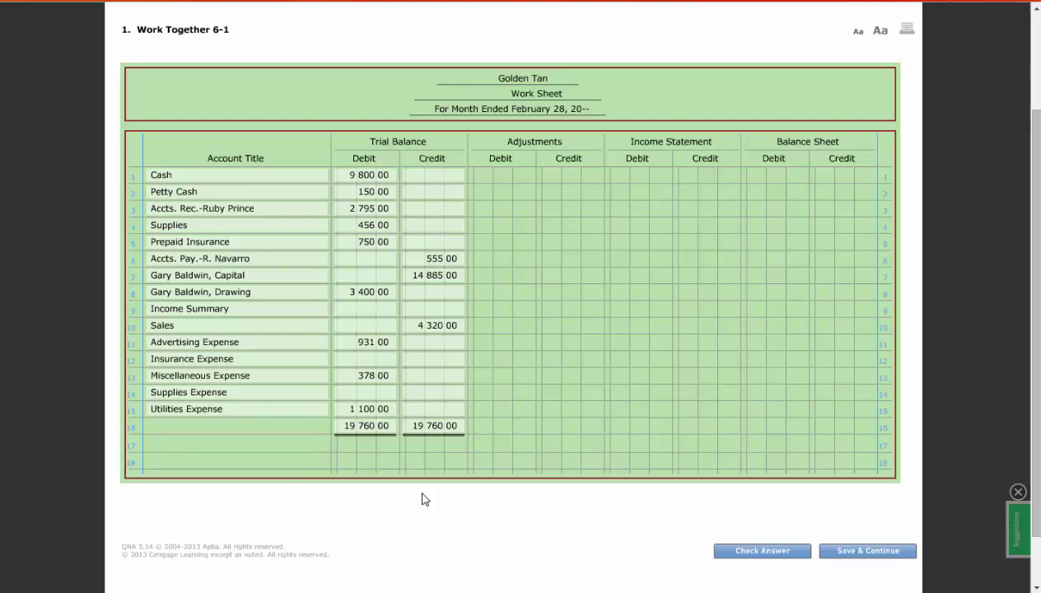